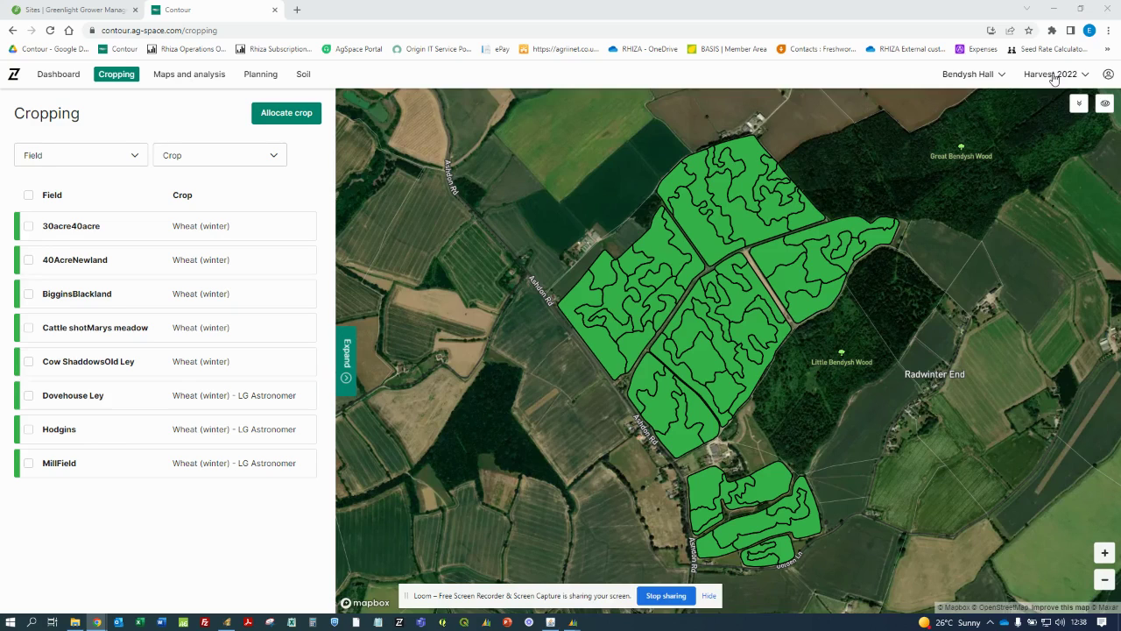
# Switch the harvest year to 2023.
pyautogui.click(1055, 77)
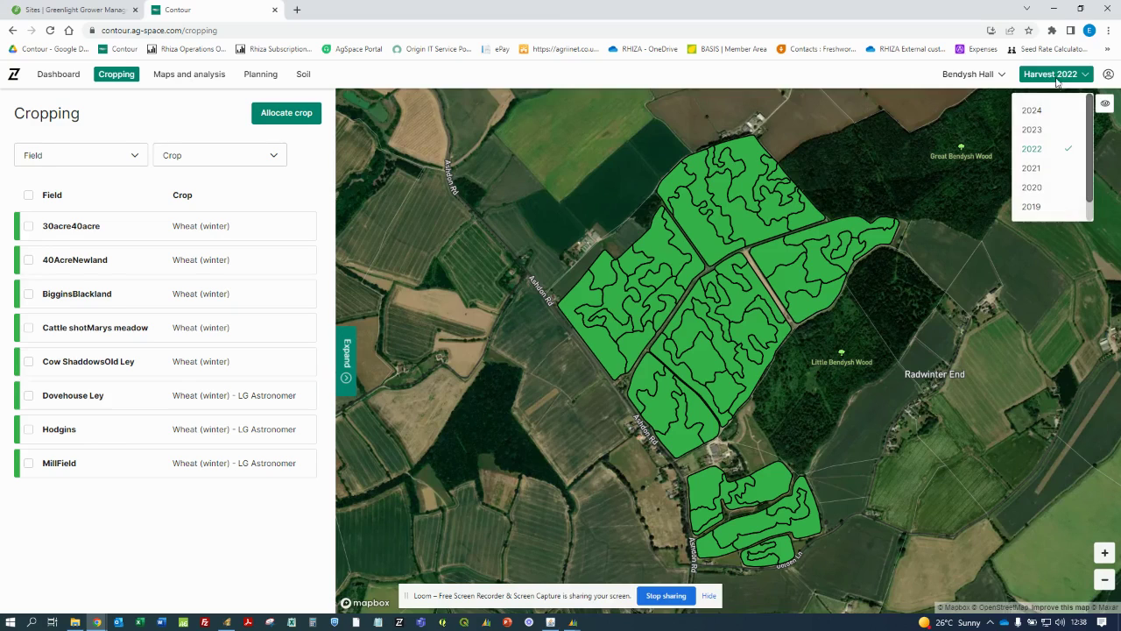
pyautogui.click(1052, 131)
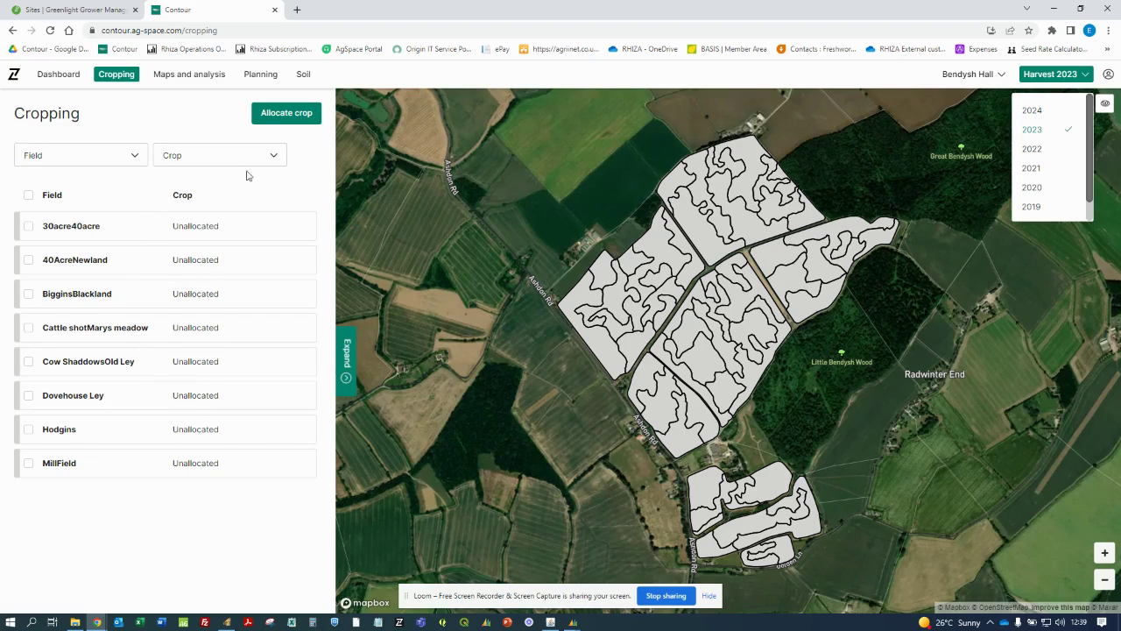
# Start a crop allocation and pick winter wheat KWS Barrel (KWS UK), searching by 'kw'.
pyautogui.click(293, 119)
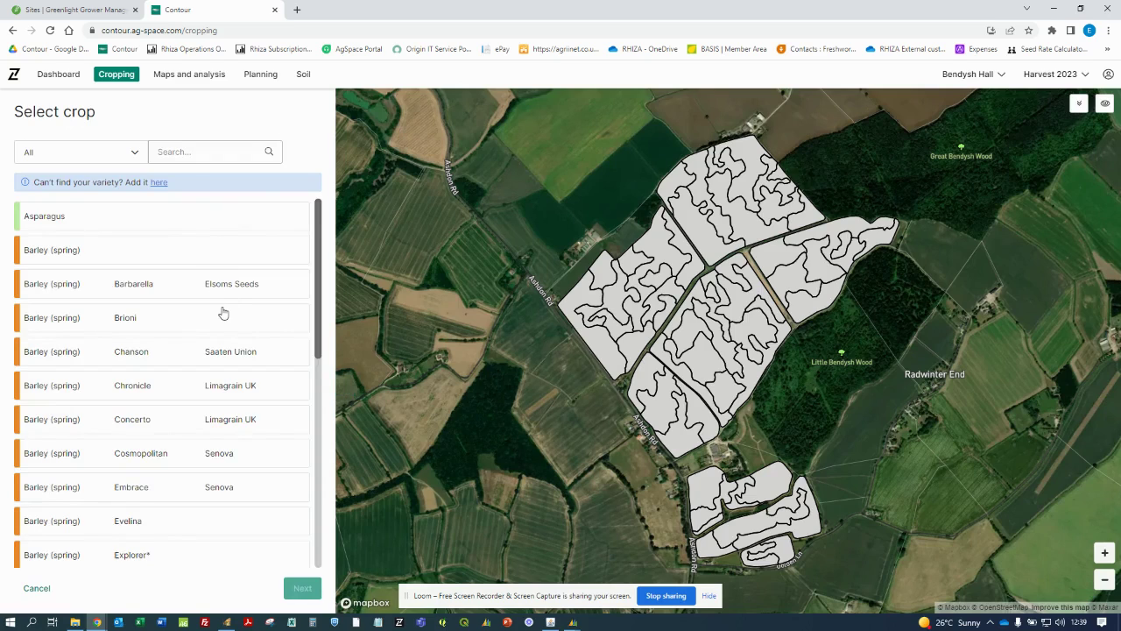
pyautogui.click(187, 152)
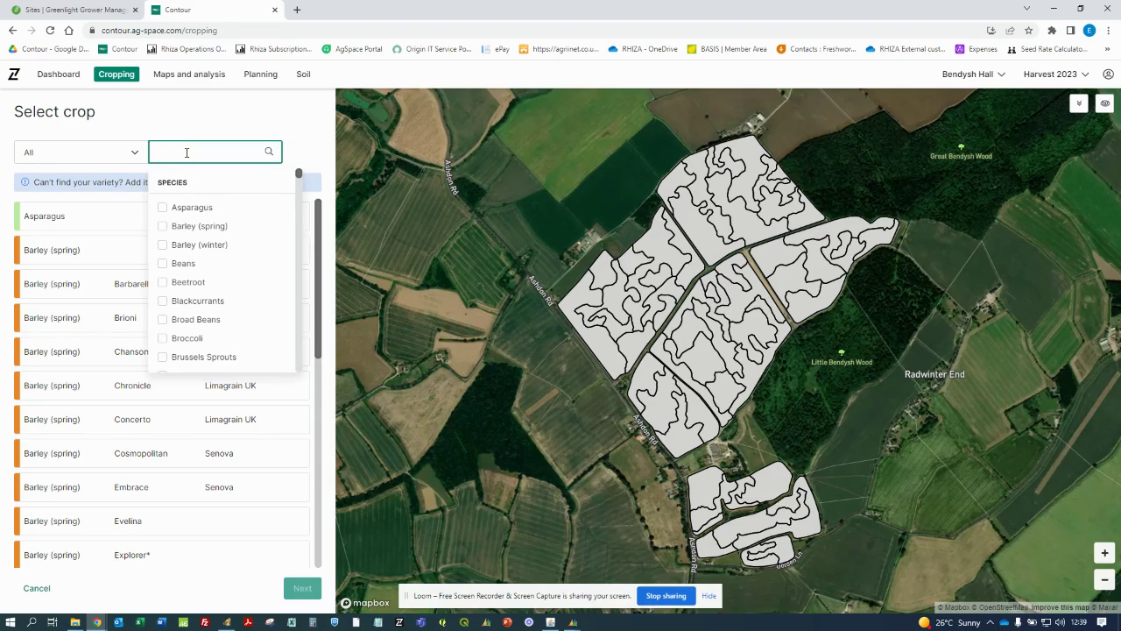
pyautogui.write('wh')
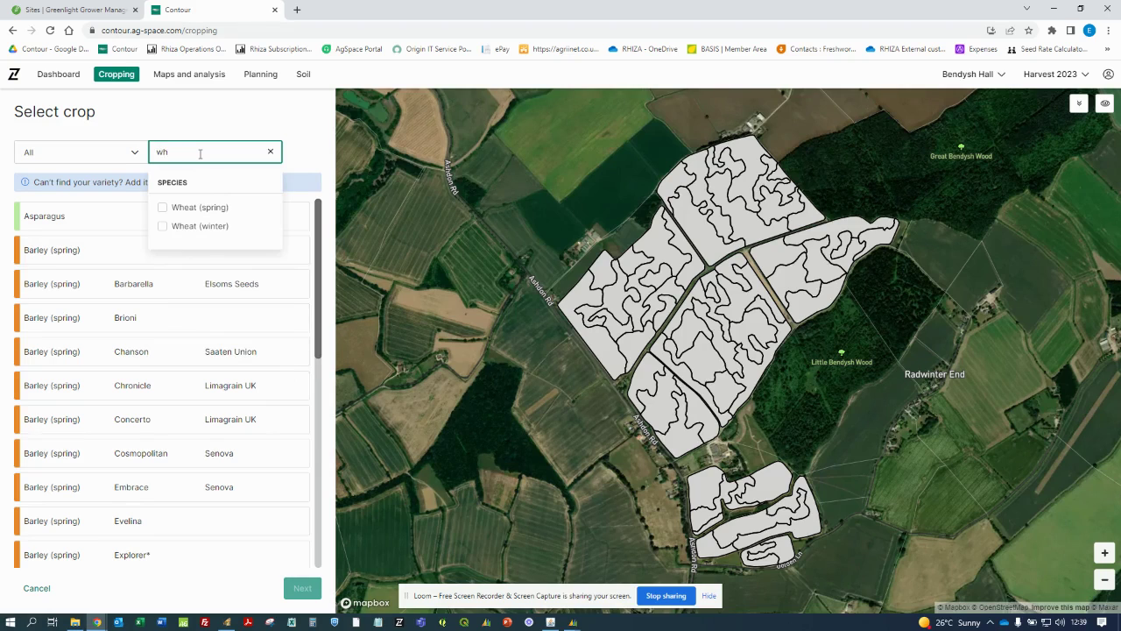
pyautogui.press('BackSpace')
pyautogui.press('BackSpace')
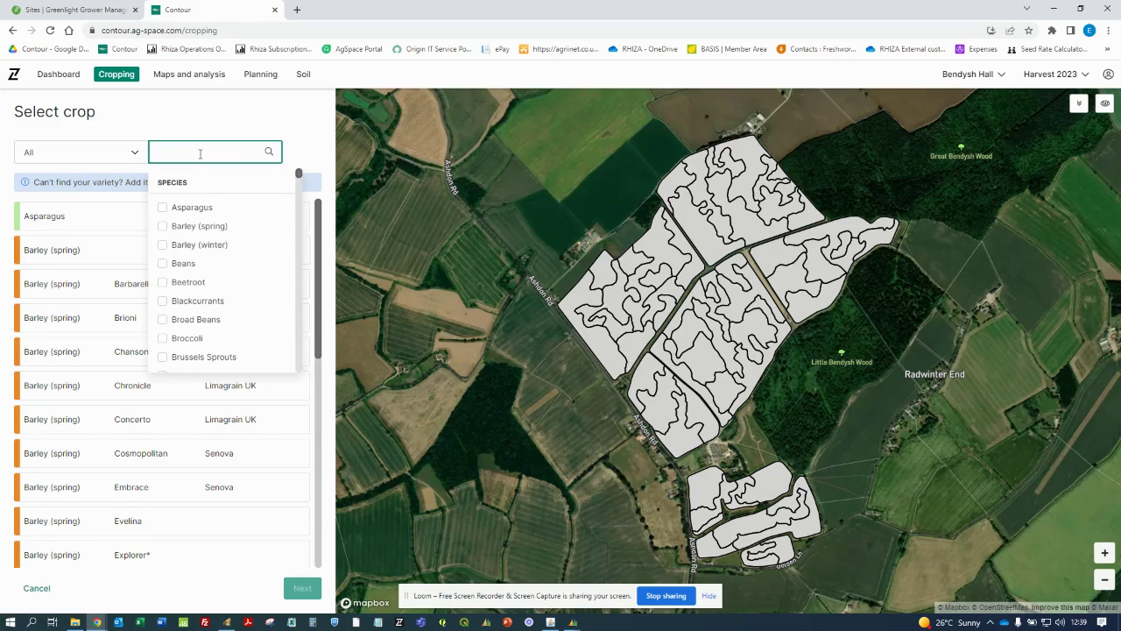
pyautogui.write('kws')
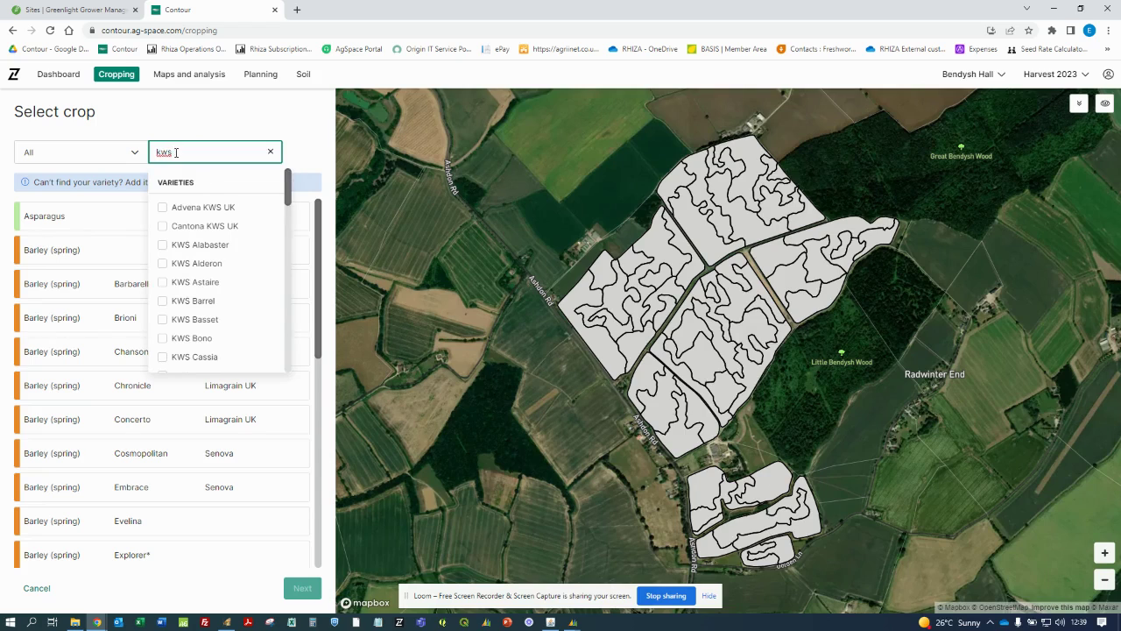
pyautogui.click(198, 303)
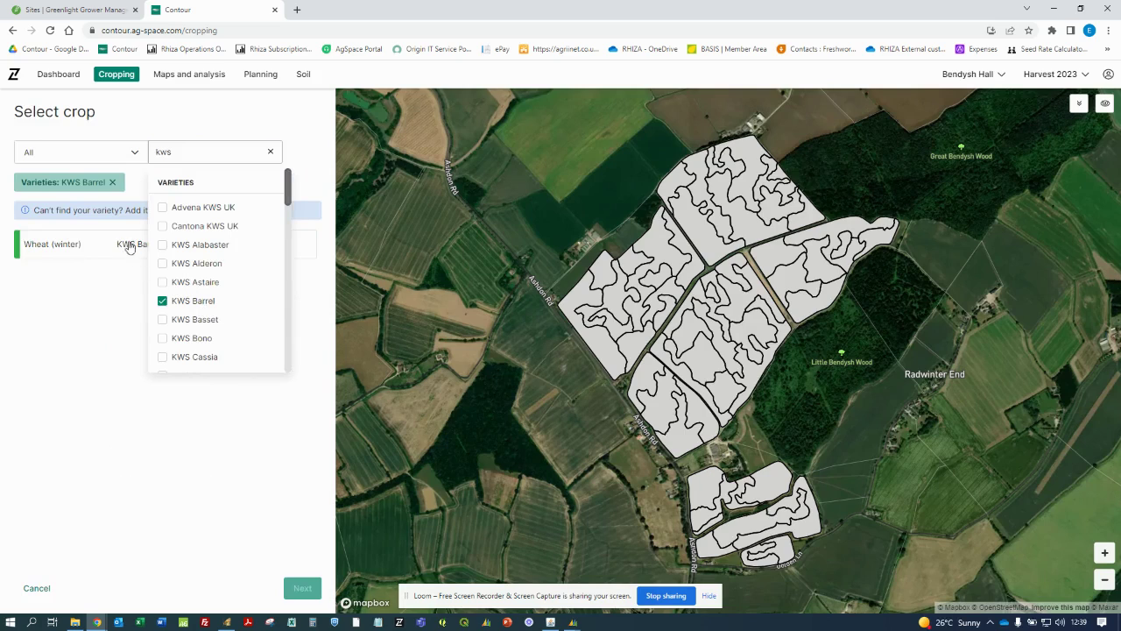
pyautogui.click(101, 282)
pyautogui.click(103, 252)
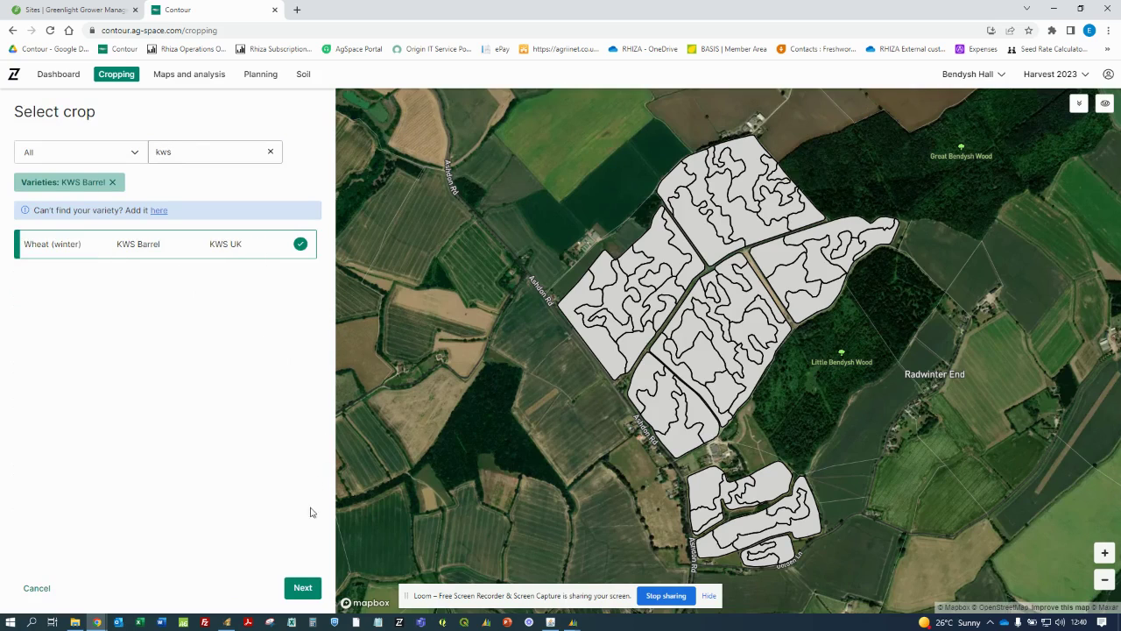
# Pick BigginsBlackland, 30acre40acre and Cow ShaddowsOld Ley on the map for the wheat.
pyautogui.click(301, 589)
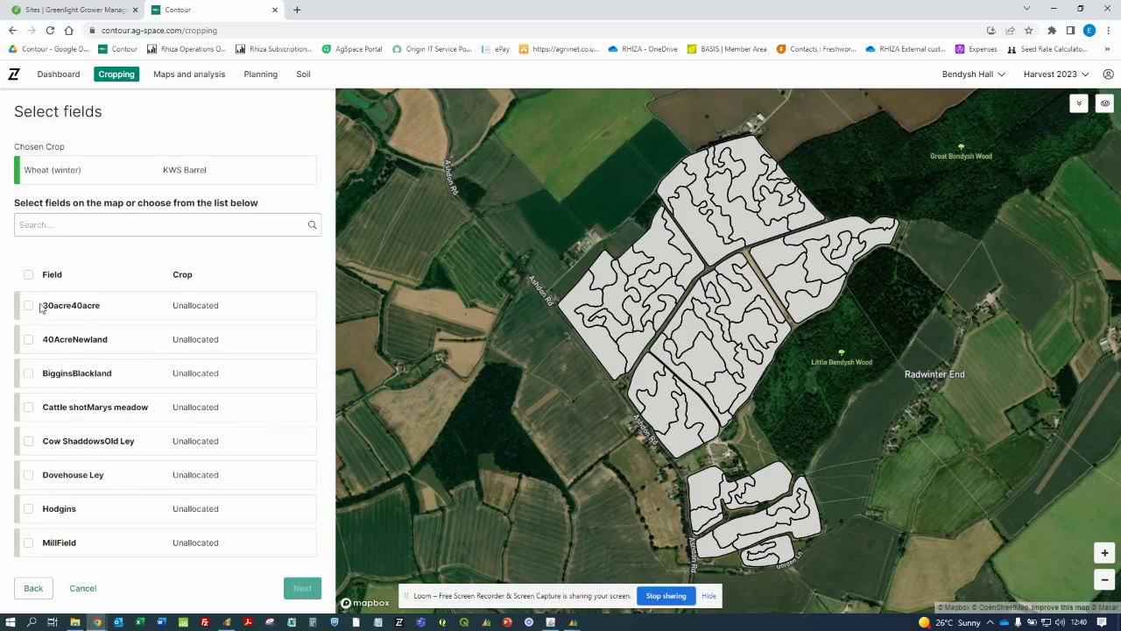
pyautogui.click(30, 277)
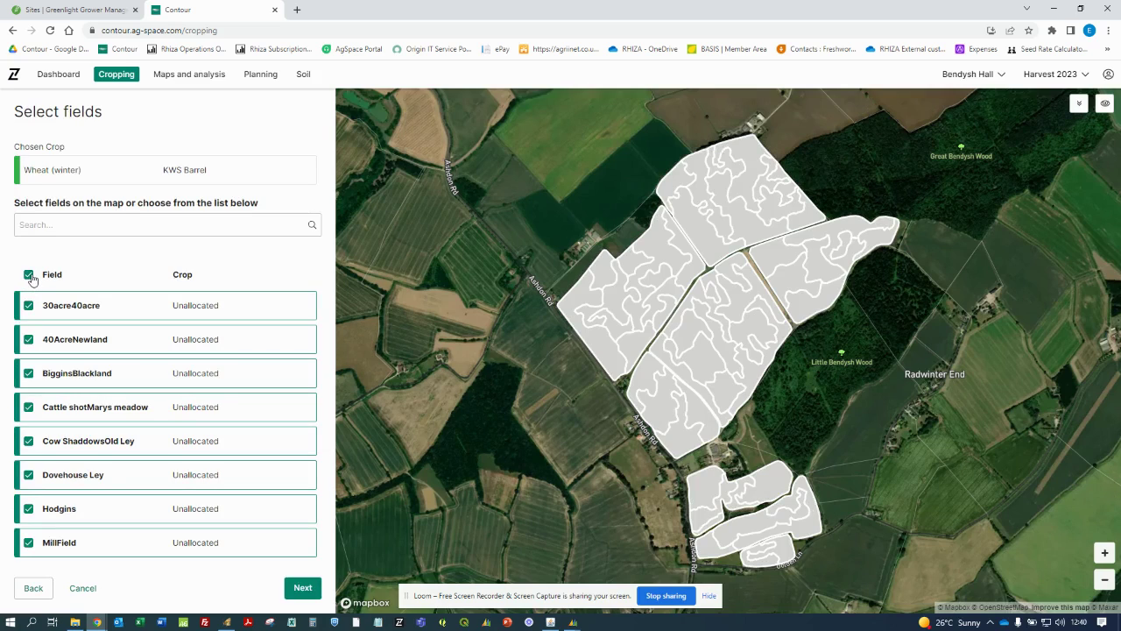
pyautogui.click(29, 277)
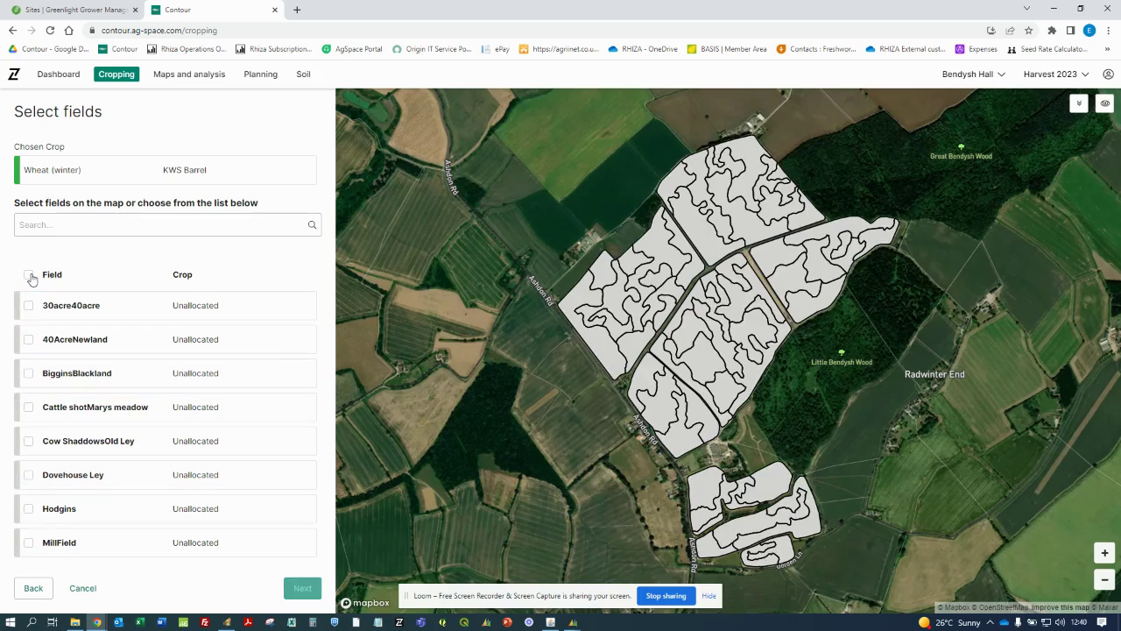
pyautogui.click(722, 203)
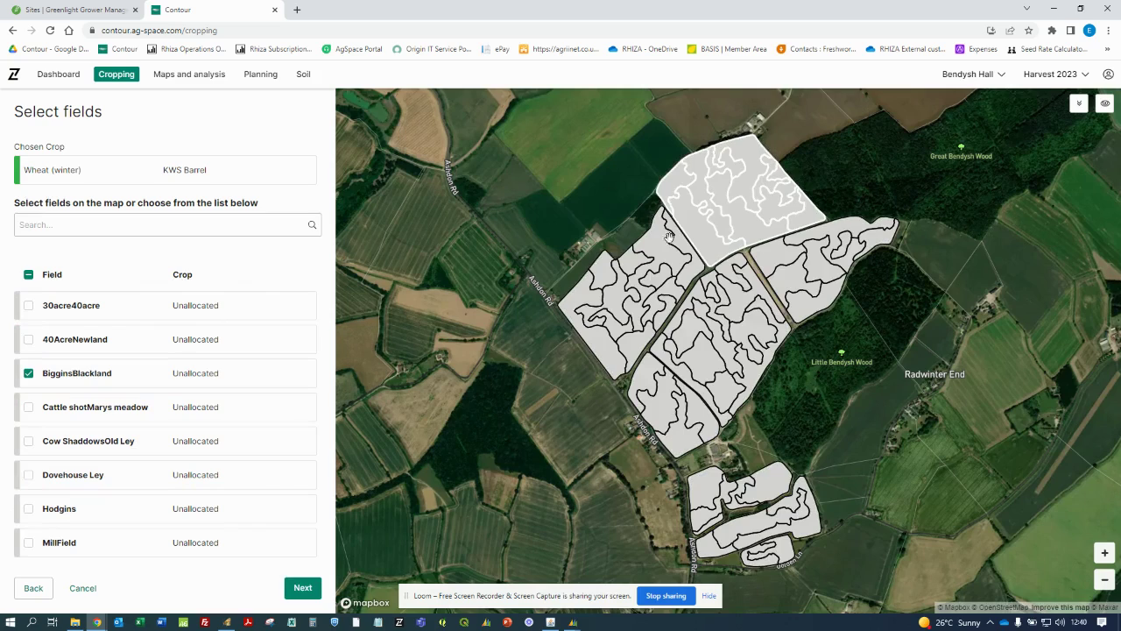
pyautogui.click(670, 245)
pyautogui.click(797, 254)
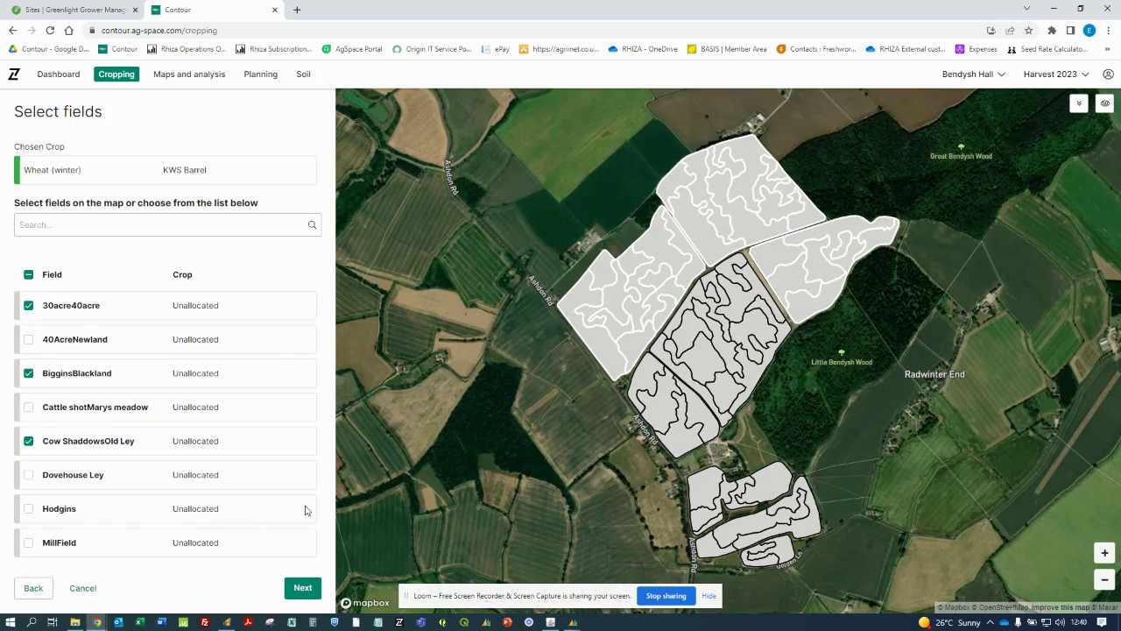
pyautogui.click(302, 589)
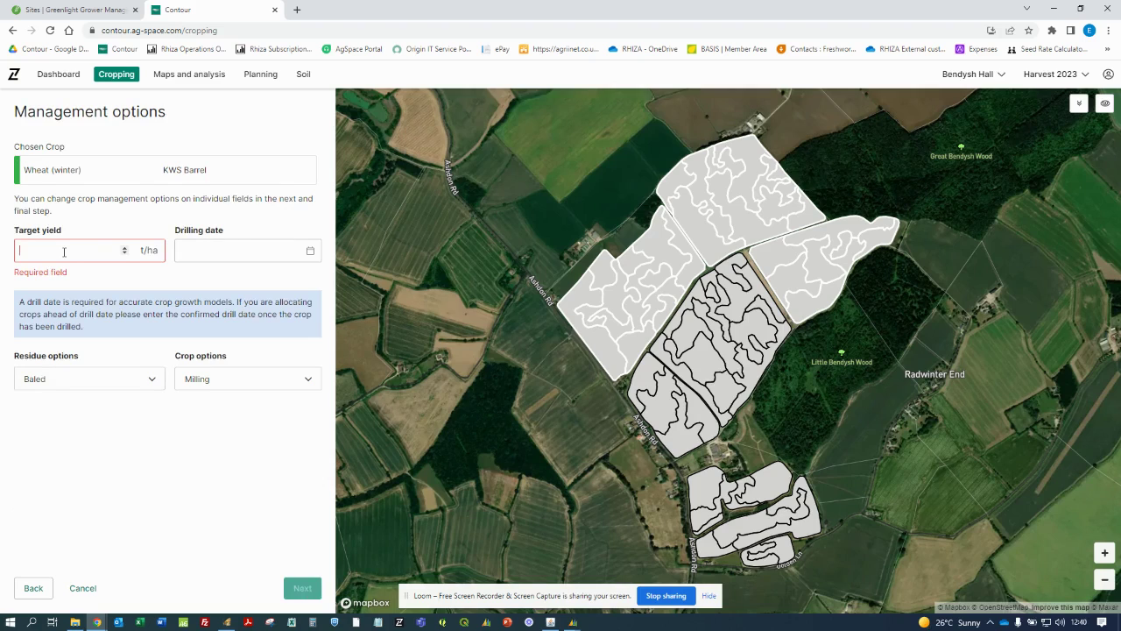
# Set a 10 t/ha target yield, Chopped residue and Feed crop option for the wheat fields.
pyautogui.write('10')
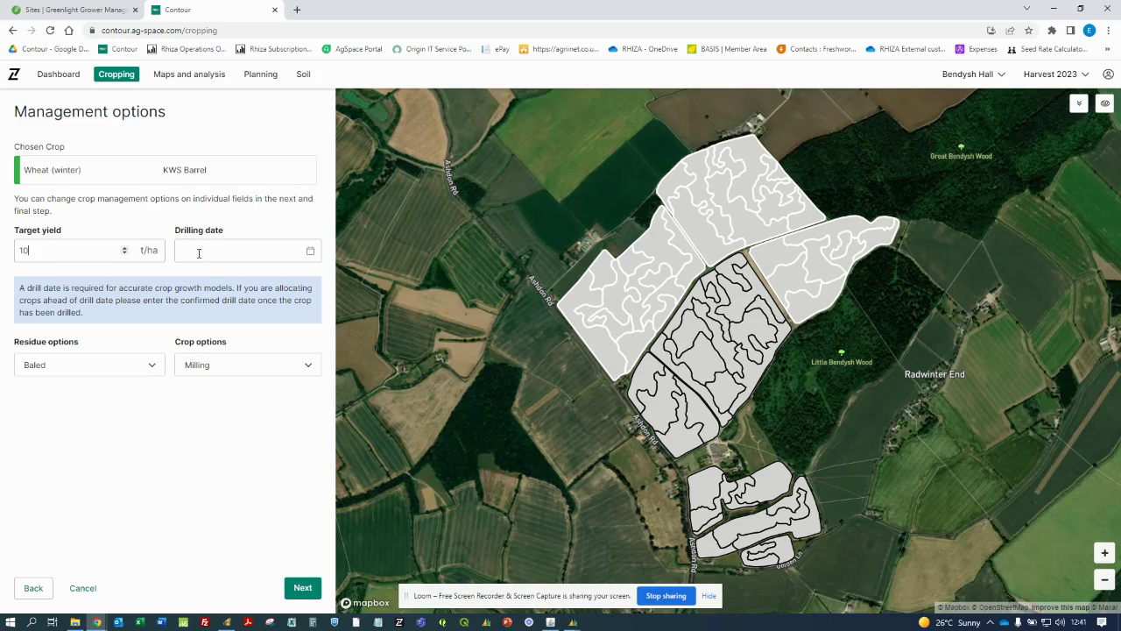
pyautogui.click(147, 368)
pyautogui.click(85, 390)
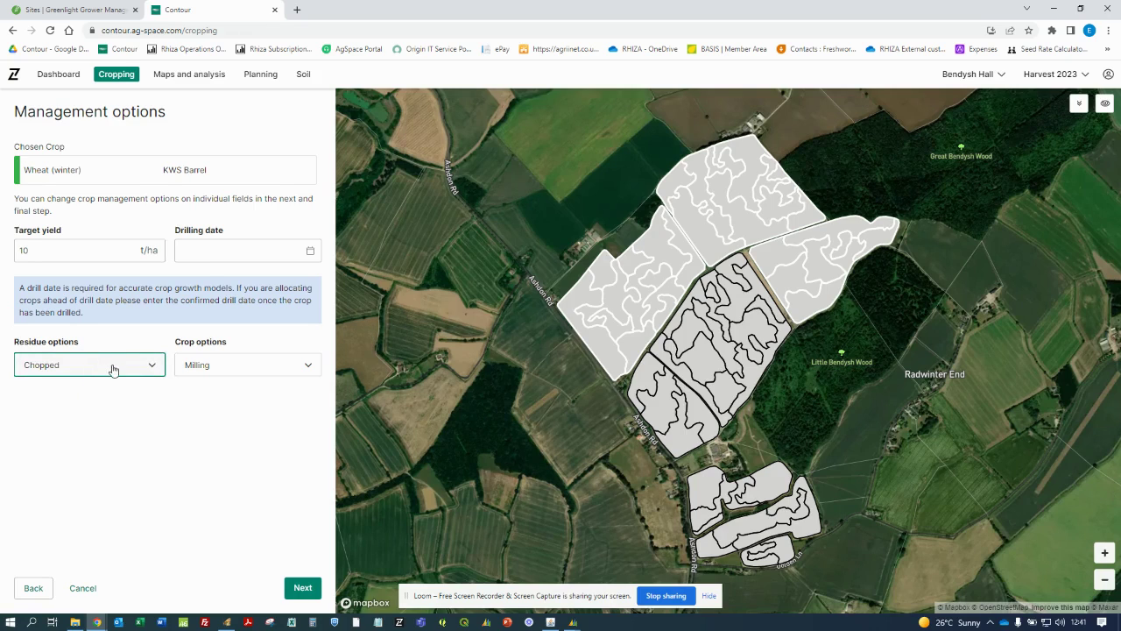
pyautogui.click(230, 368)
pyautogui.click(218, 419)
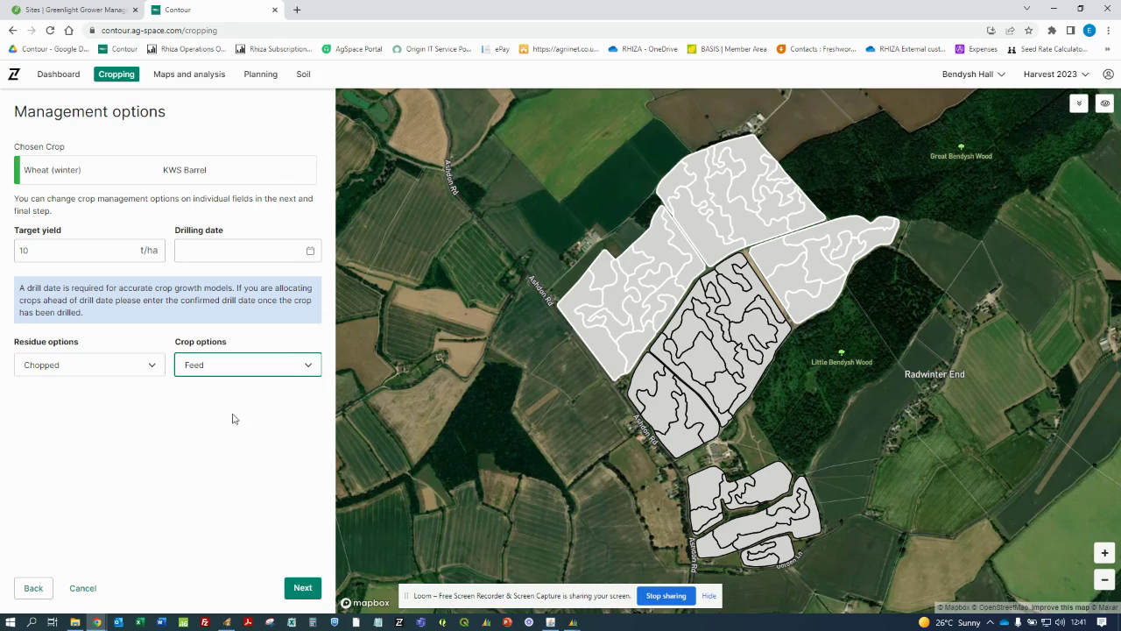
pyautogui.click(302, 588)
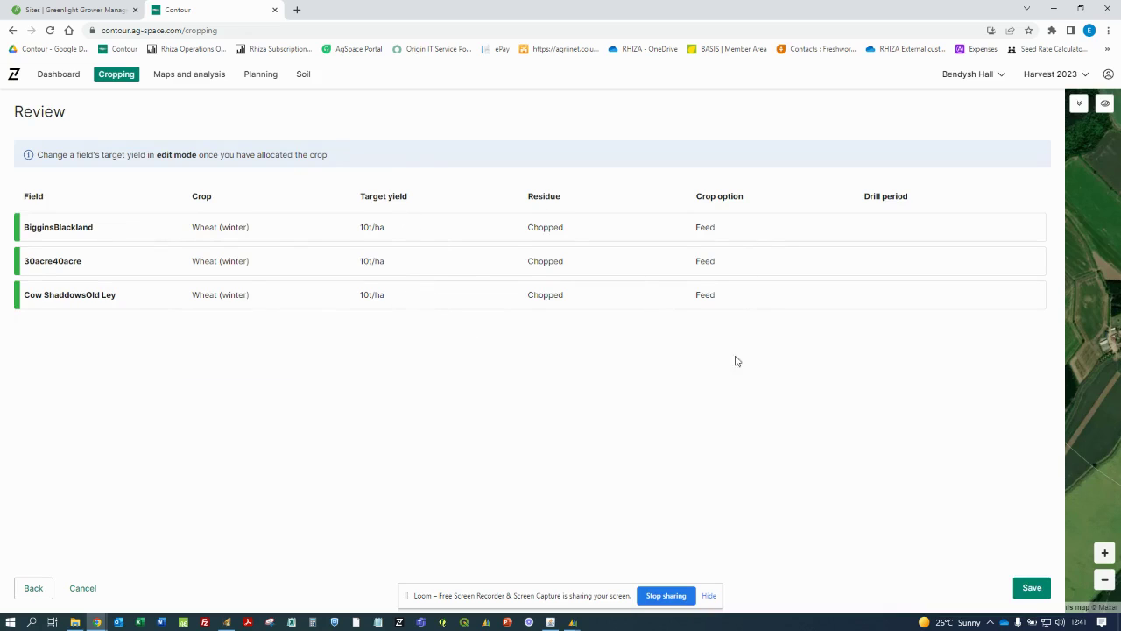
# Save the winter wheat KWS Barrel allocation for the three fields.
pyautogui.click(1030, 587)
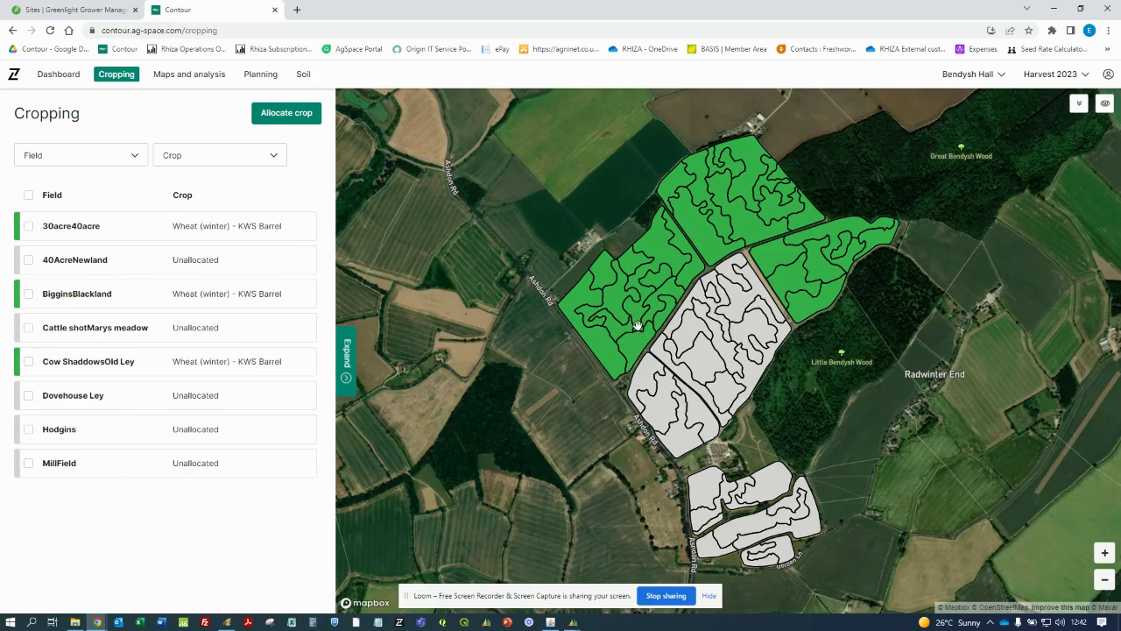
# Tick 40AcreNewland and Cattle shotMarys meadow and choose plain winter oilseed rape, searched by 'oil'.
pyautogui.click(706, 336)
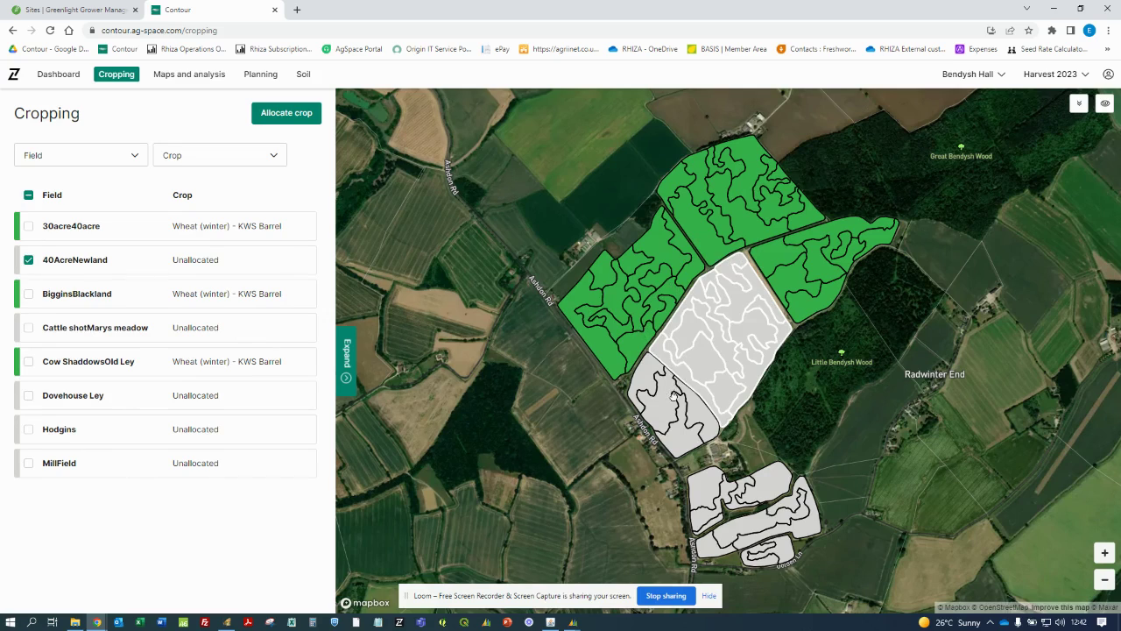
pyautogui.click(674, 393)
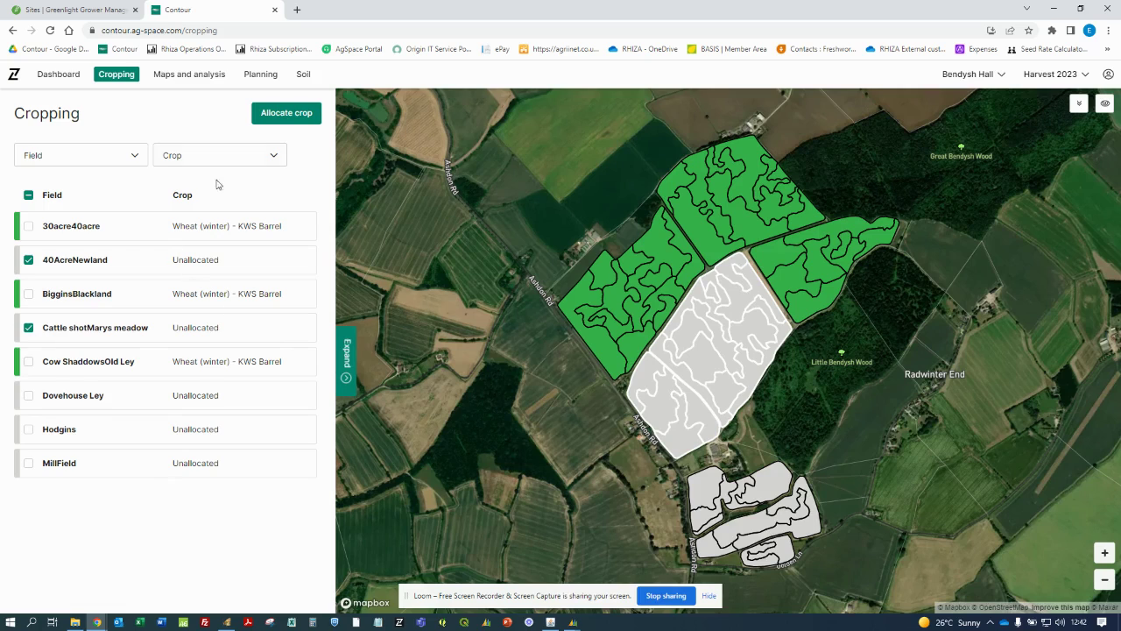
pyautogui.click(290, 114)
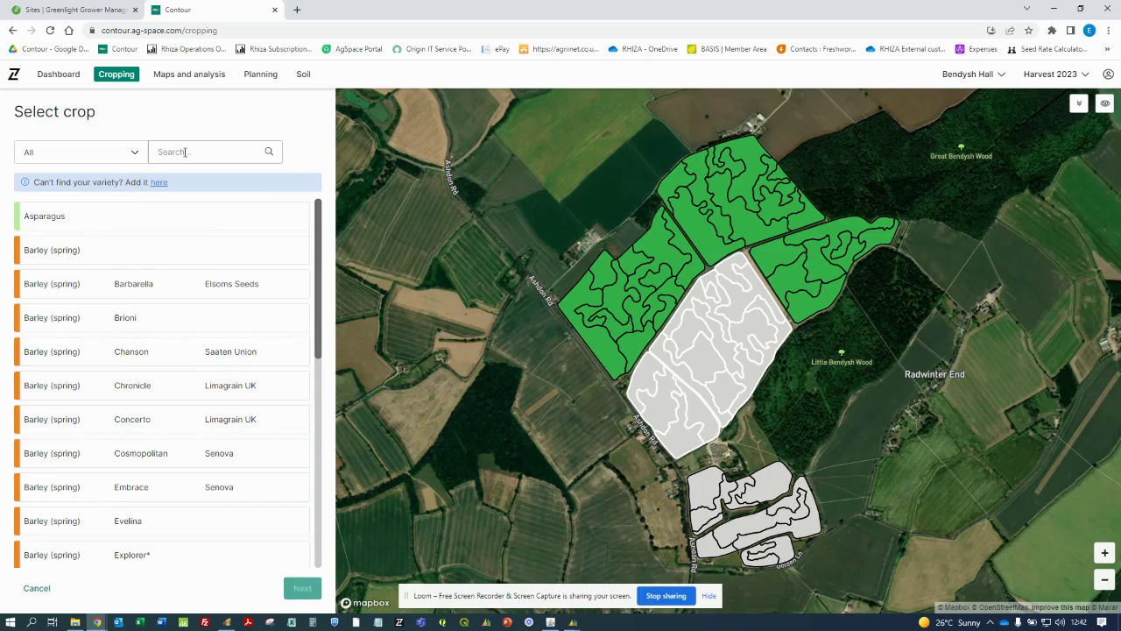
pyautogui.click(185, 152)
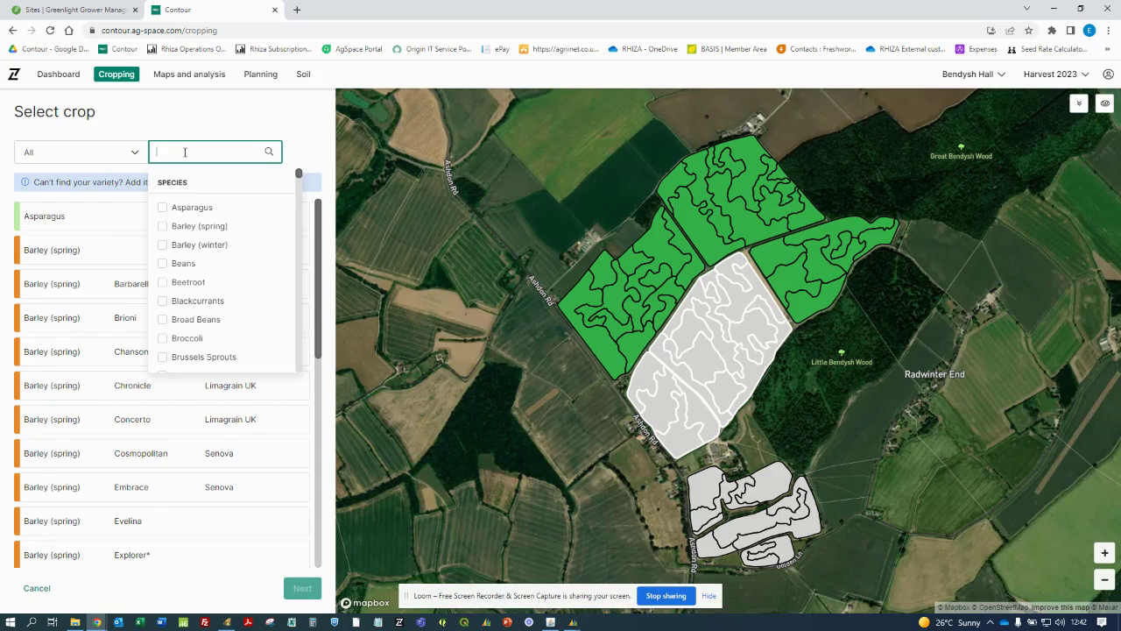
pyautogui.write('oilseed')
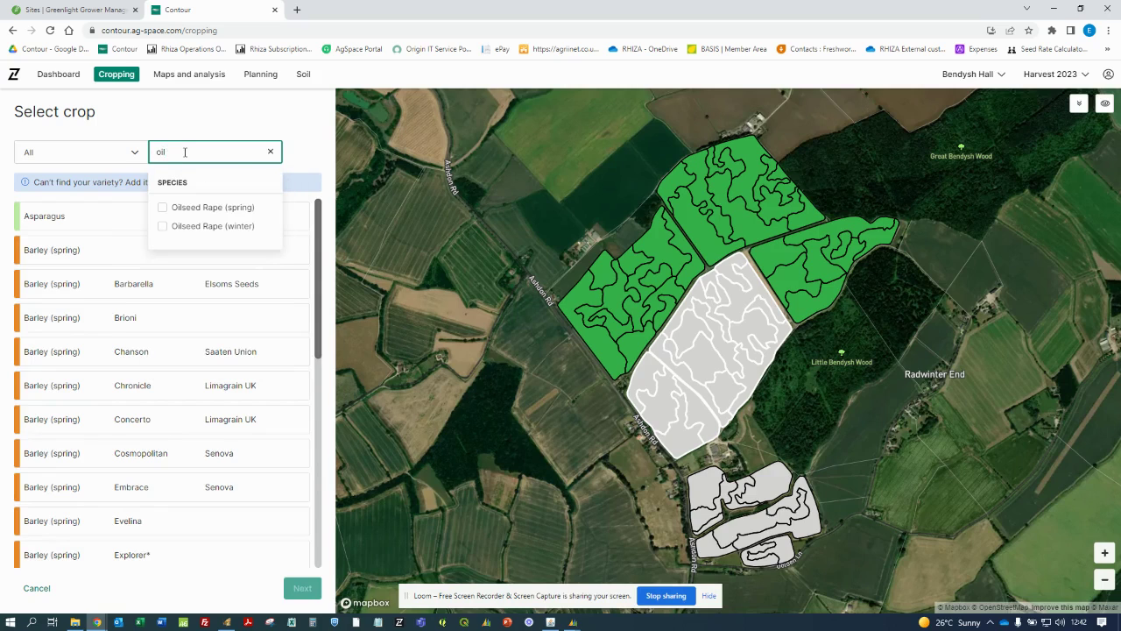
pyautogui.click(245, 226)
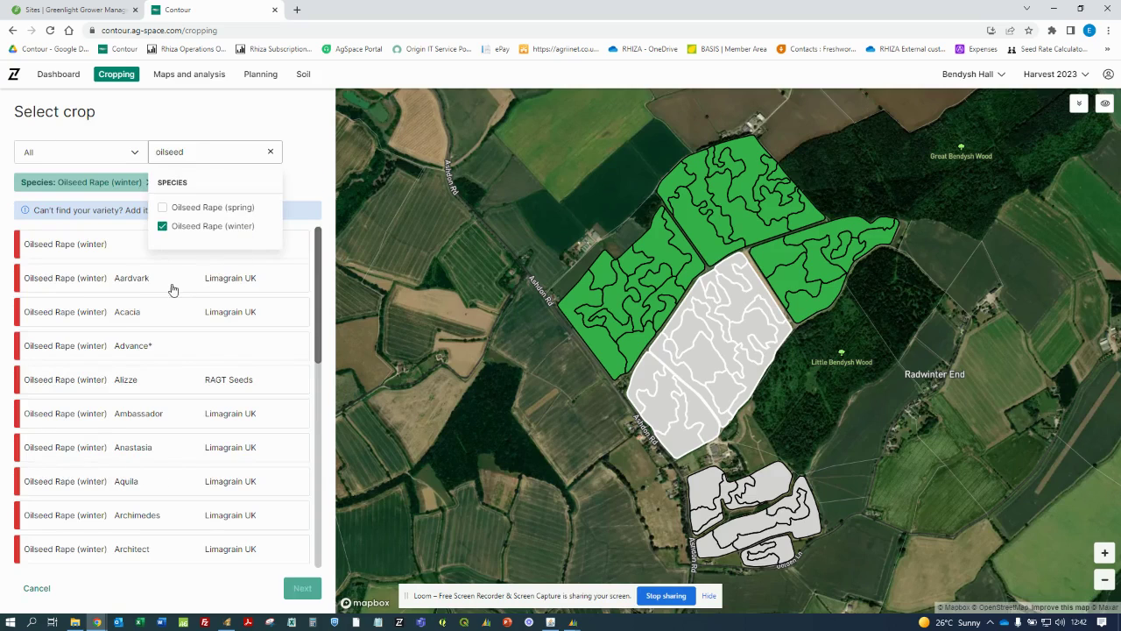
pyautogui.click(88, 250)
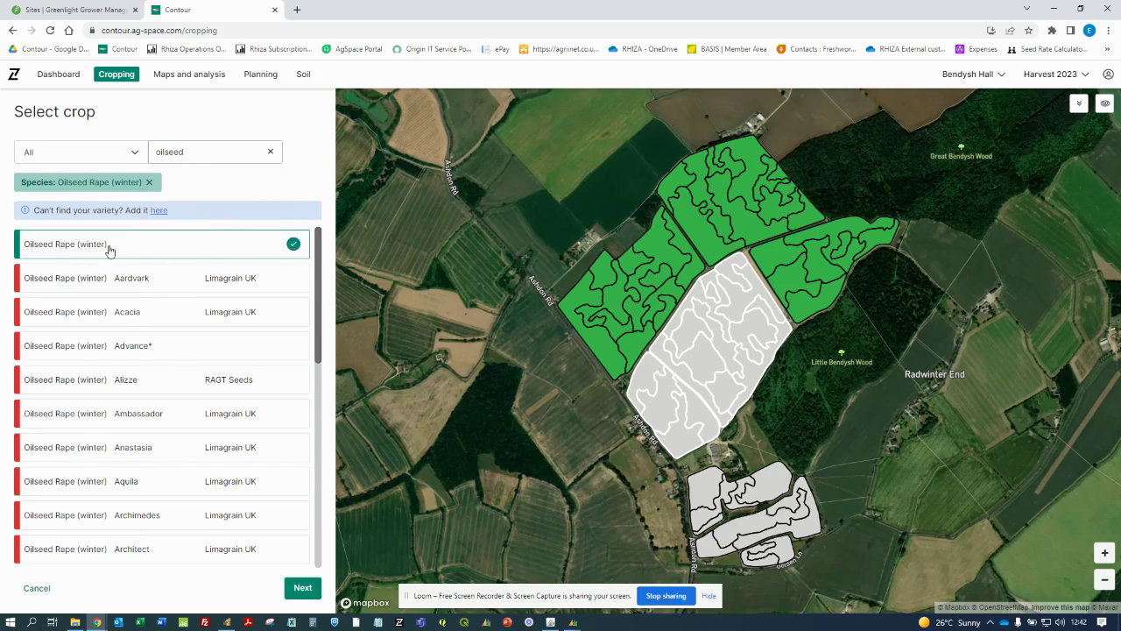
pyautogui.click(302, 588)
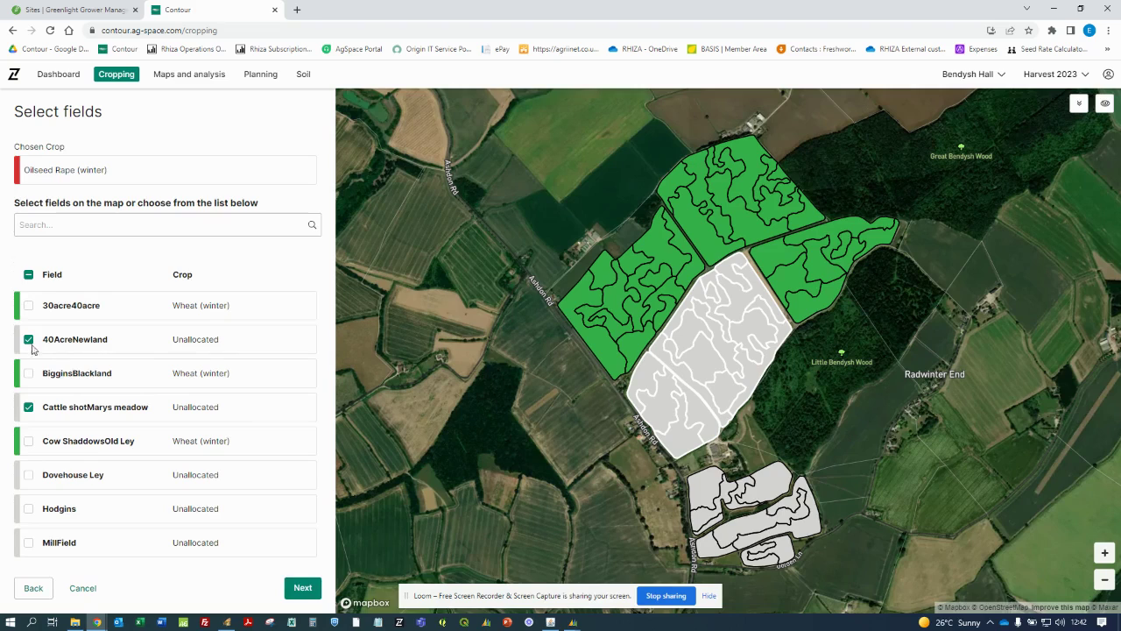
# Give the two oilseed rape fields a 4.5 t/ha target yield and save the allocation.
pyautogui.click(305, 592)
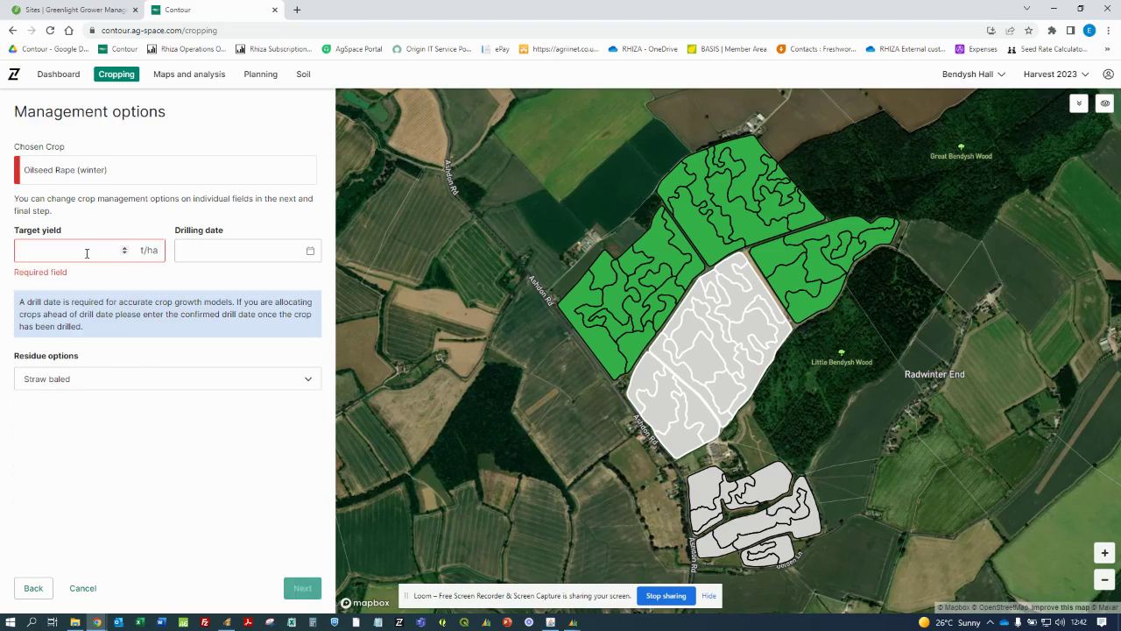
pyautogui.write('4.5')
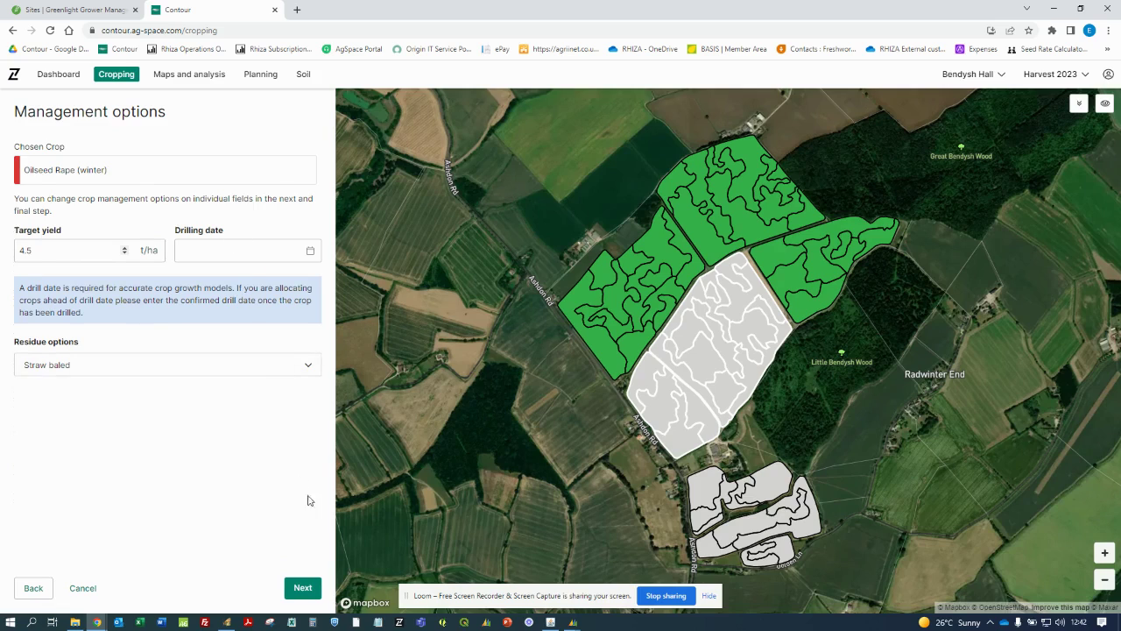
pyautogui.click(306, 590)
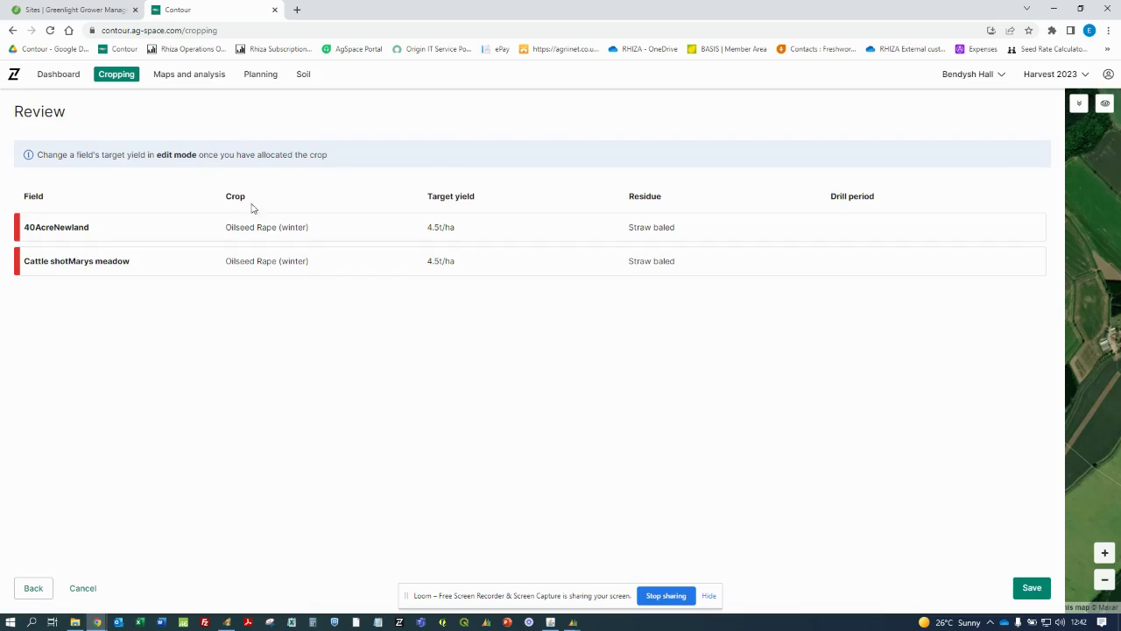
pyautogui.click(1031, 587)
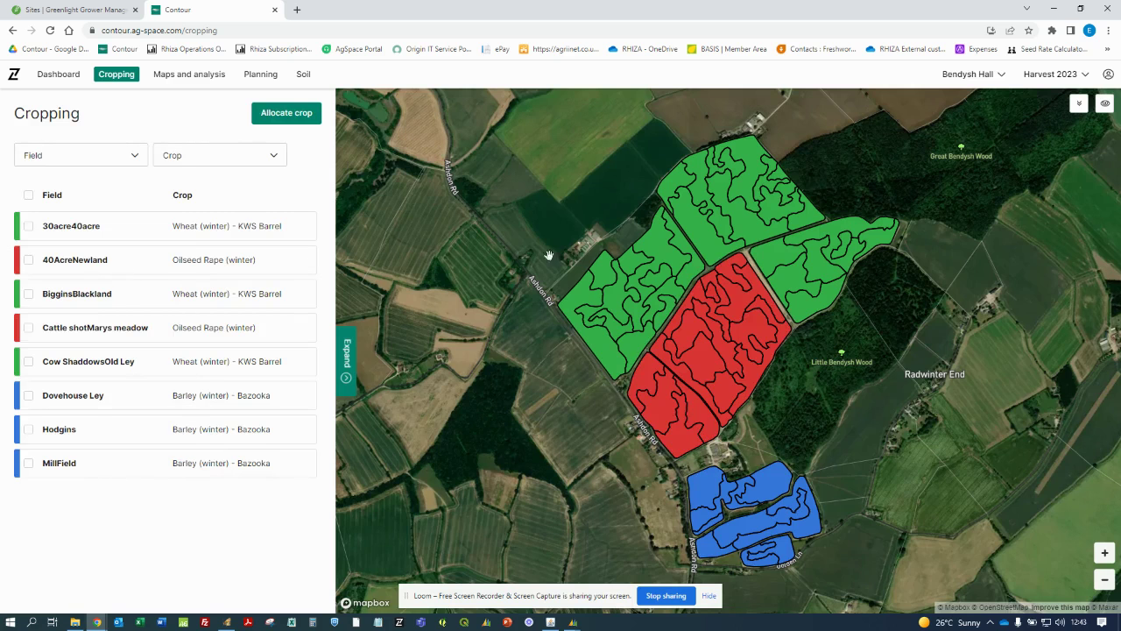
# Widen the cropping table to all columns, then go to the crop history of all fields.
pyautogui.click(349, 362)
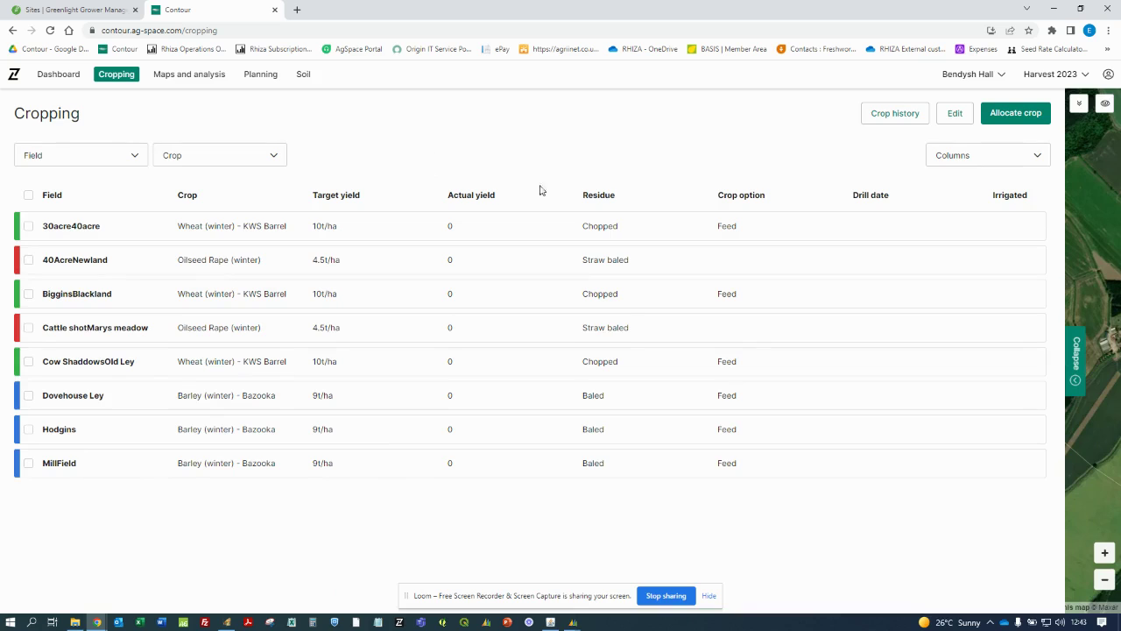
pyautogui.click(894, 112)
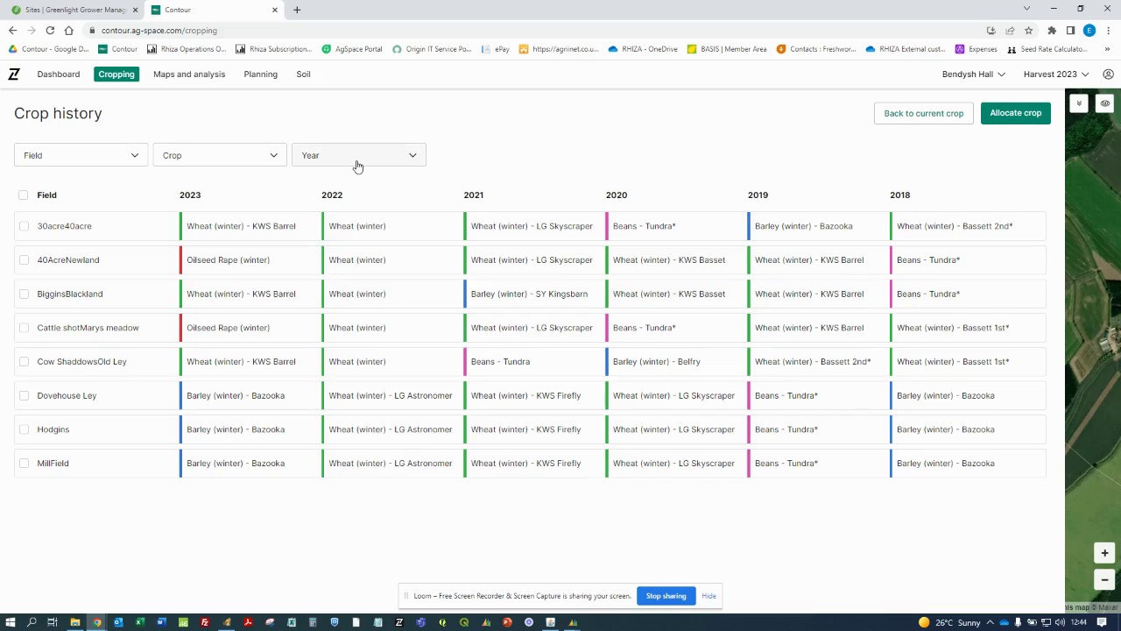
# Filter crop history to LG Astronomer in 2022 and select the three matching fields.
pyautogui.click(217, 163)
pyautogui.scroll(-3, 221, 337)
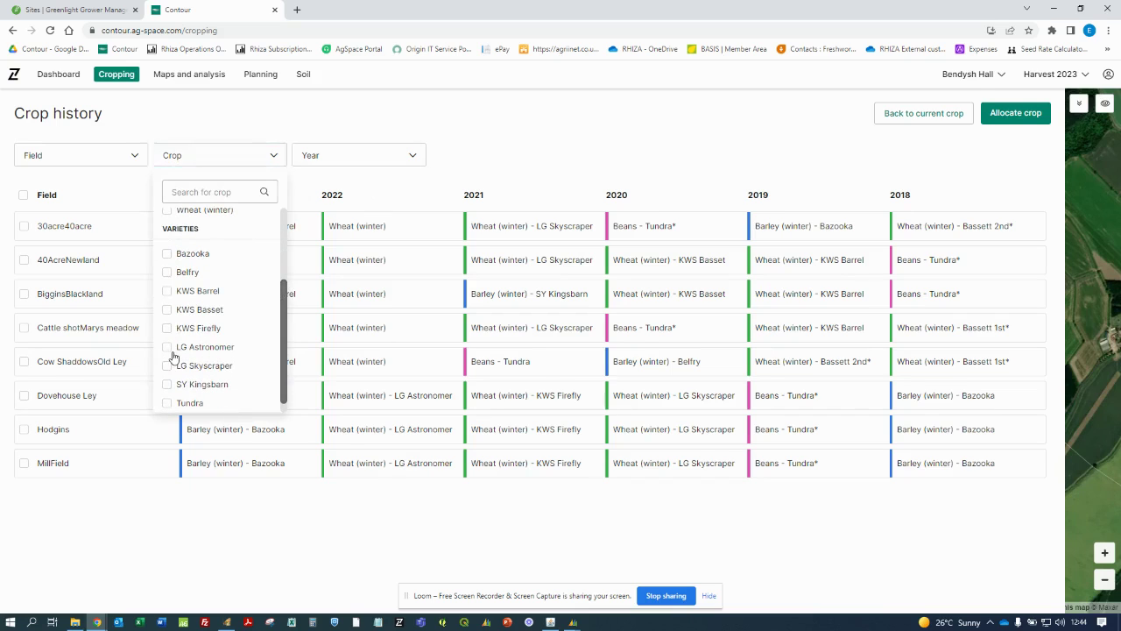
pyautogui.click(168, 349)
pyautogui.click(321, 162)
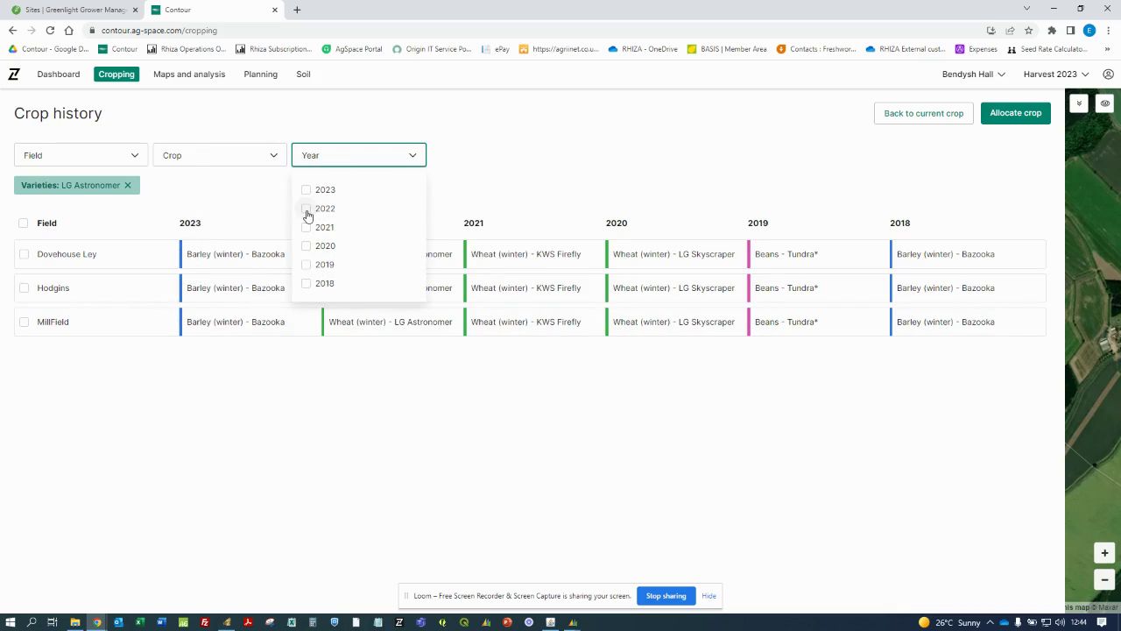
pyautogui.click(307, 211)
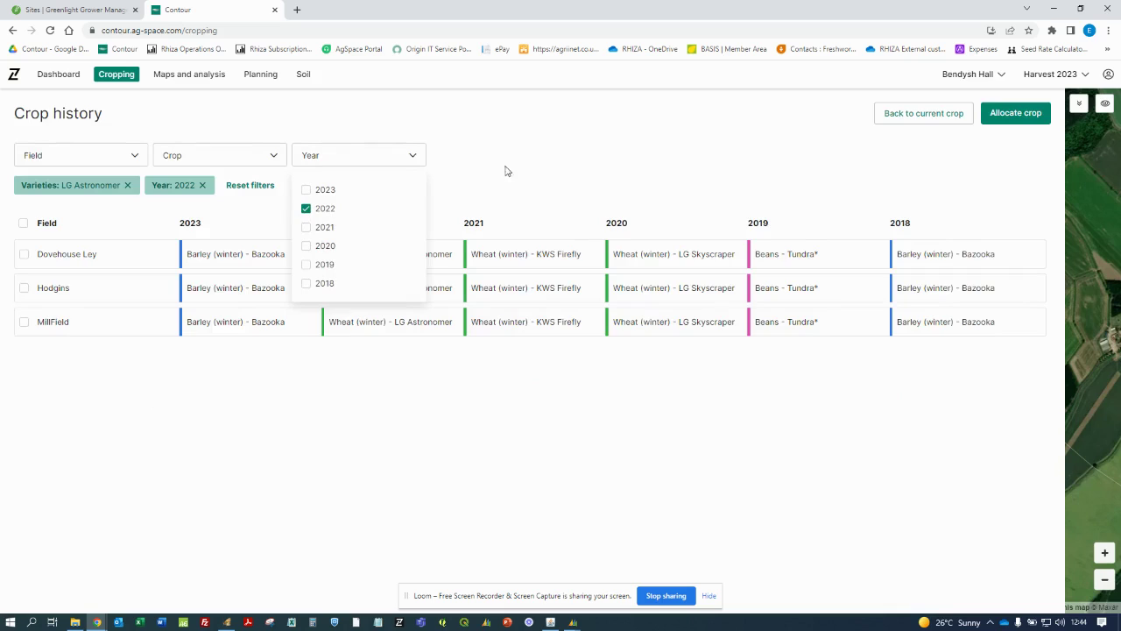
pyautogui.click(536, 170)
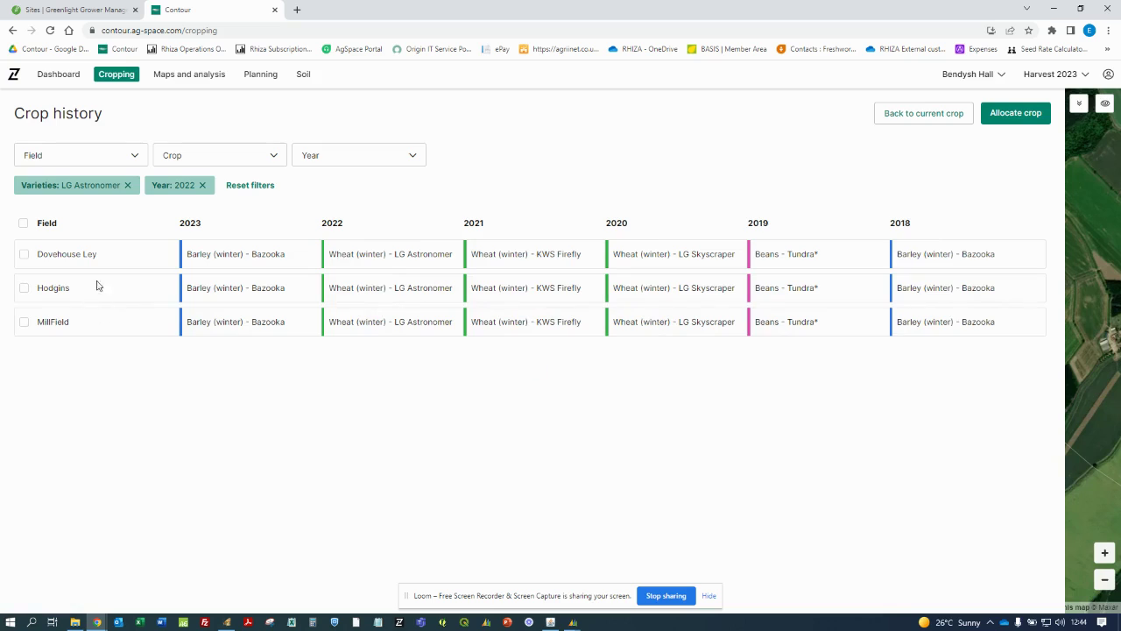
pyautogui.click(24, 224)
# Start allocating a crop to Dovehouse Ley, Hodgins and MillField.
pyautogui.click(1008, 114)
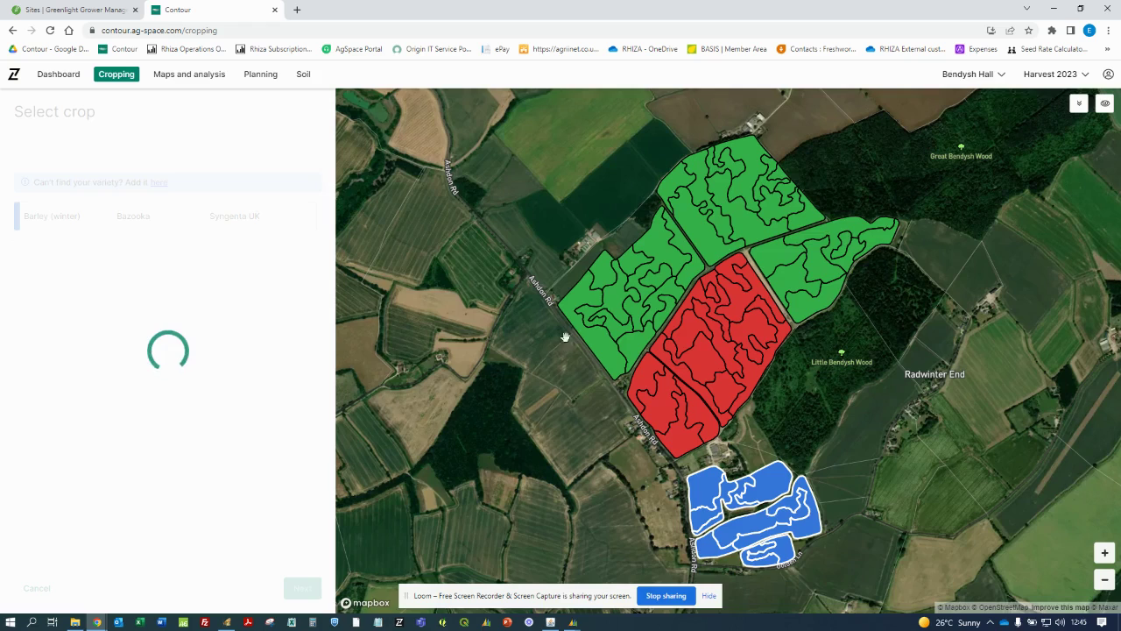